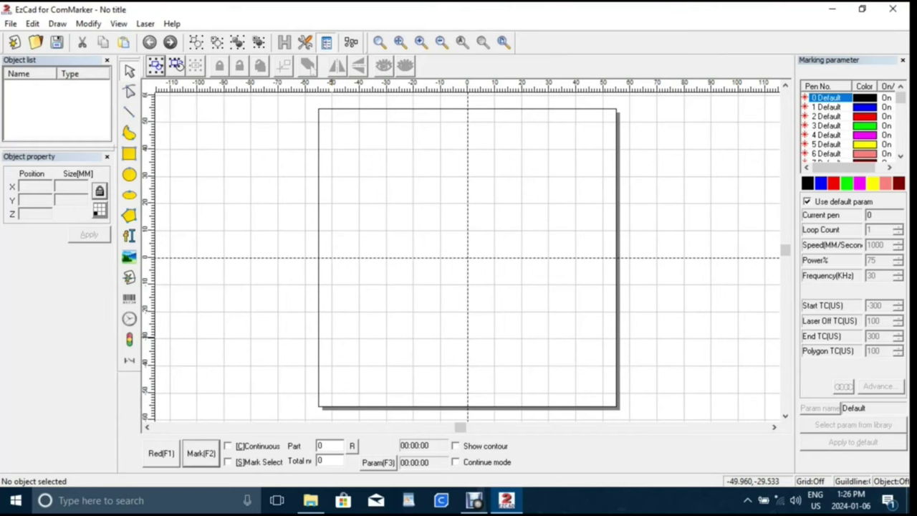
- Open the marking configuration's Field settings and start choosing a correction file
key("F3")
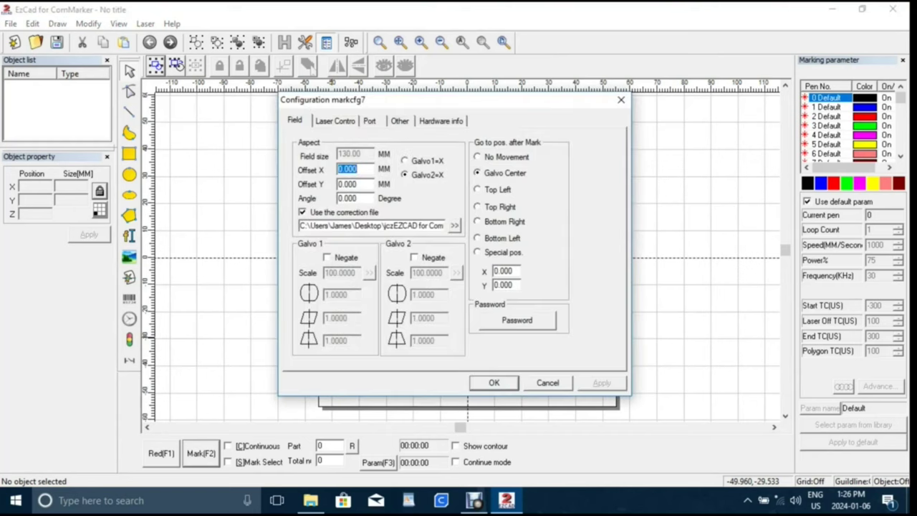
key("Tab")
key("Tab")
key("Tab")
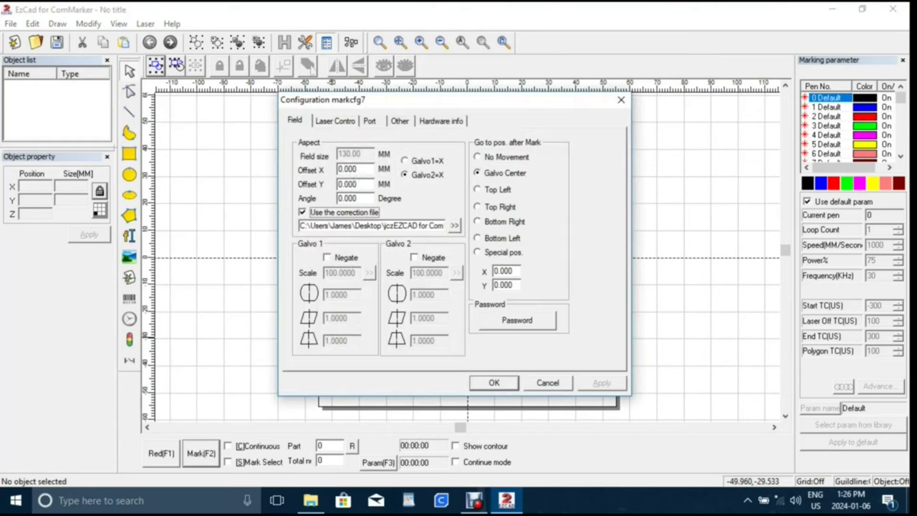
key("Tab")
key("Tab")
key("space")
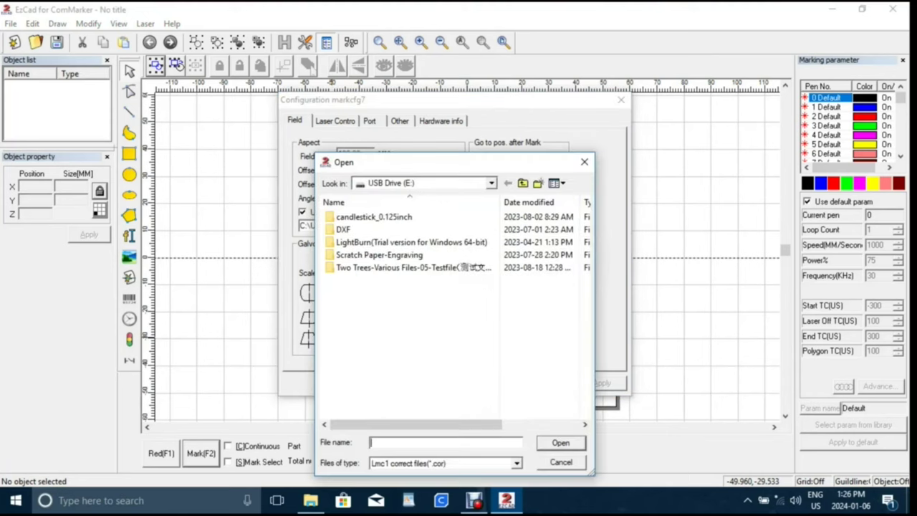
- Load the lens correction file from the jczEZCAD for ComMarker B4 folder on the Desktop and accept the configuration
left_click(491, 182)
left_click(378, 190)
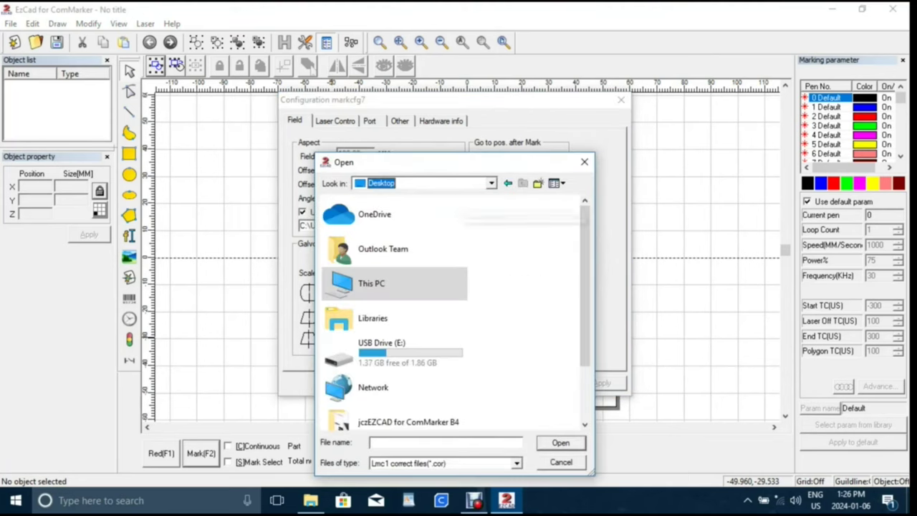
scroll(342, 348, "down", 3)
double_click(342, 348)
double_click(344, 216)
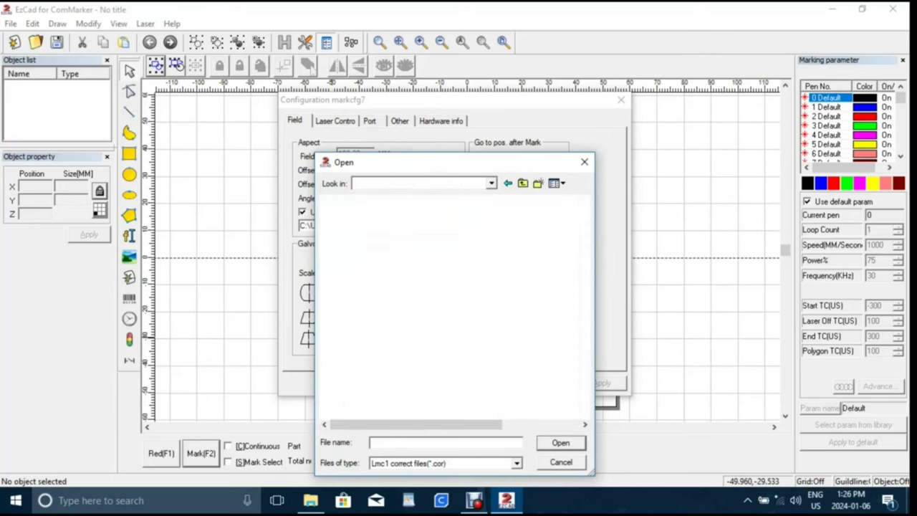
left_click(351, 292)
key("Return")
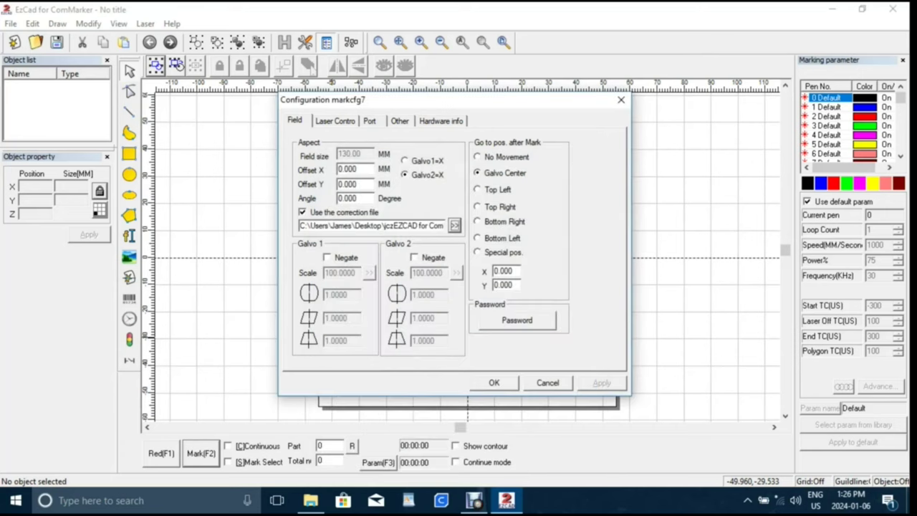
key("Return")
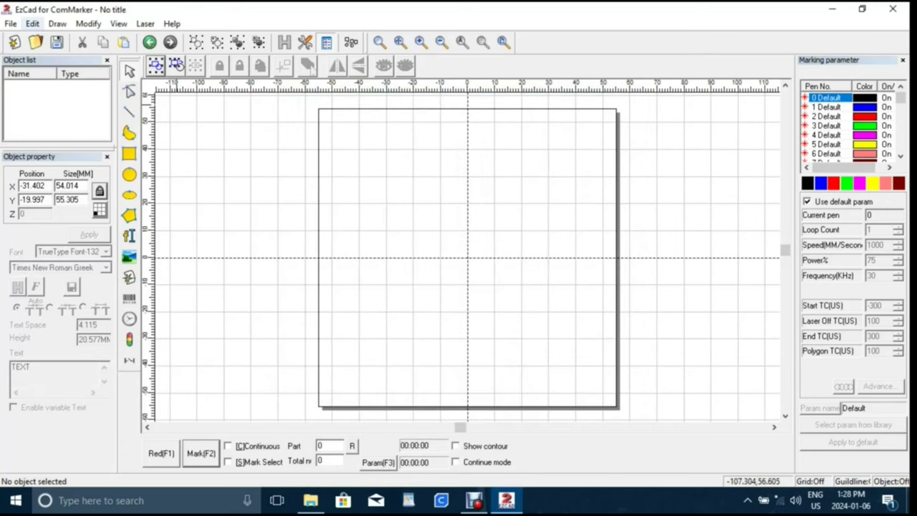
- Open the file Test Power & Speed Grid.ezd from USB Drive (E:)
key("ctrl+o")
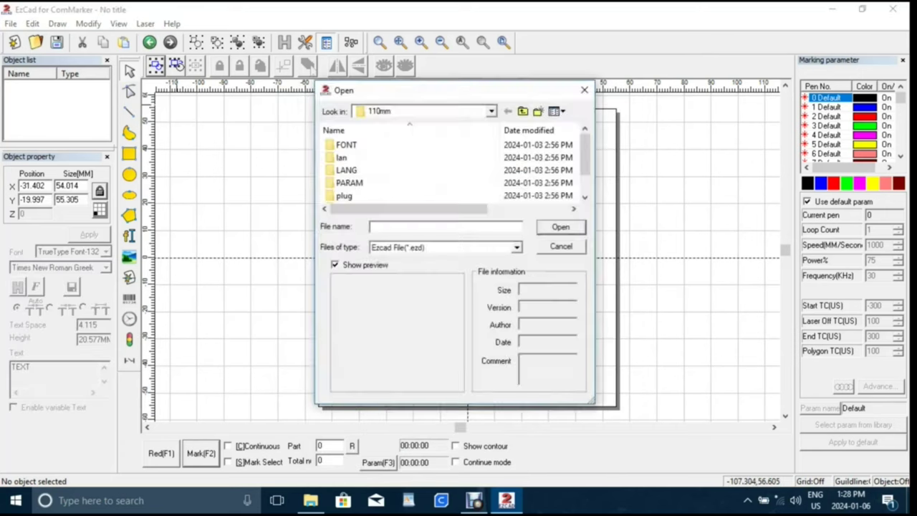
left_click(491, 111)
left_click(389, 172)
scroll(455, 170, "down", 1)
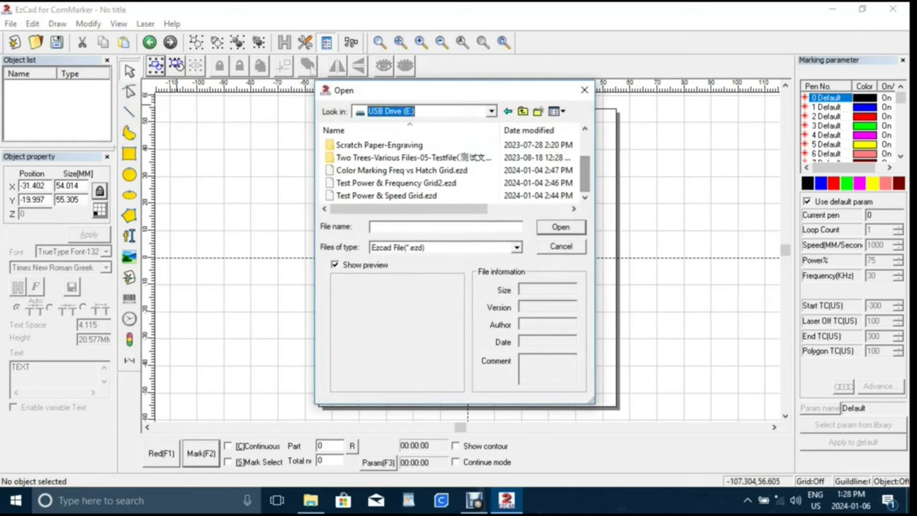
double_click(386, 195)
- Select all objects of the test grid and center them on the origin of the work area
key("ctrl+a")
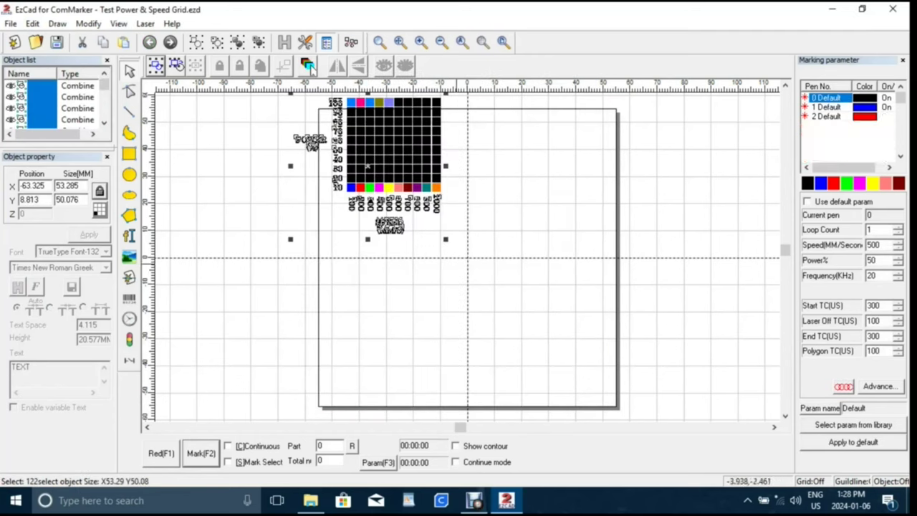
left_click(309, 66)
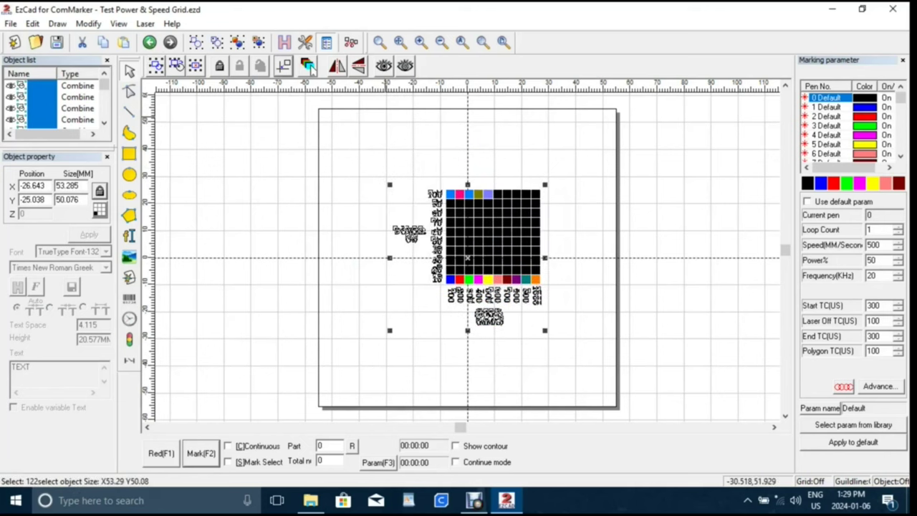
scroll(309, 66, "up", 5)
scroll(310, 66, "up", 1)
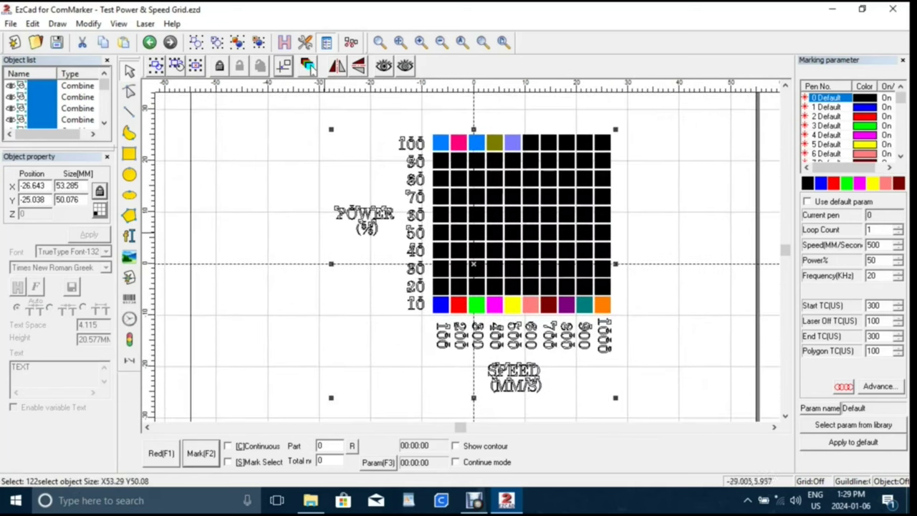
- Hatch the POWER (%) title together with its numeric labels beside the grid
key("Escape")
left_click_drag(325, 121, 433, 332)
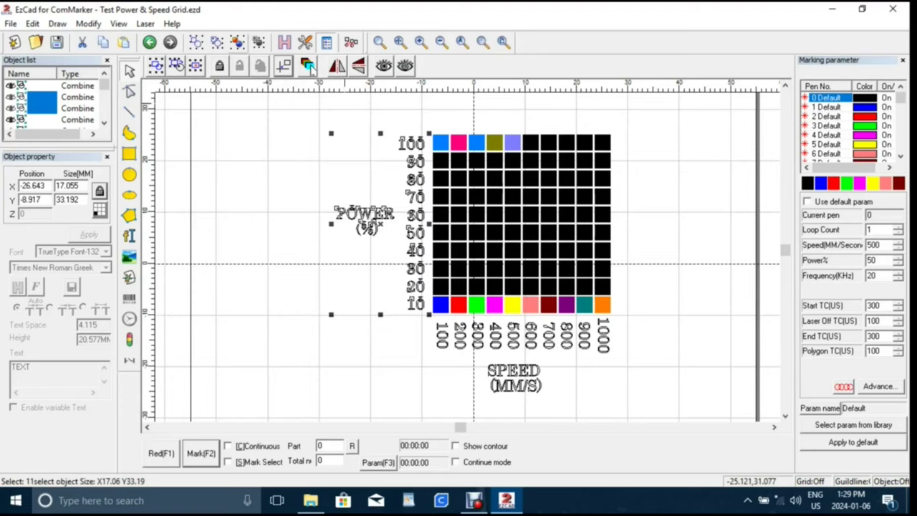
key("ctrl+h")
left_click(551, 112)
- Hatch the SPEED (MM/S) title and its numeric labels below the grid, and set the power of pen 0 to 100%
left_click(564, 331)
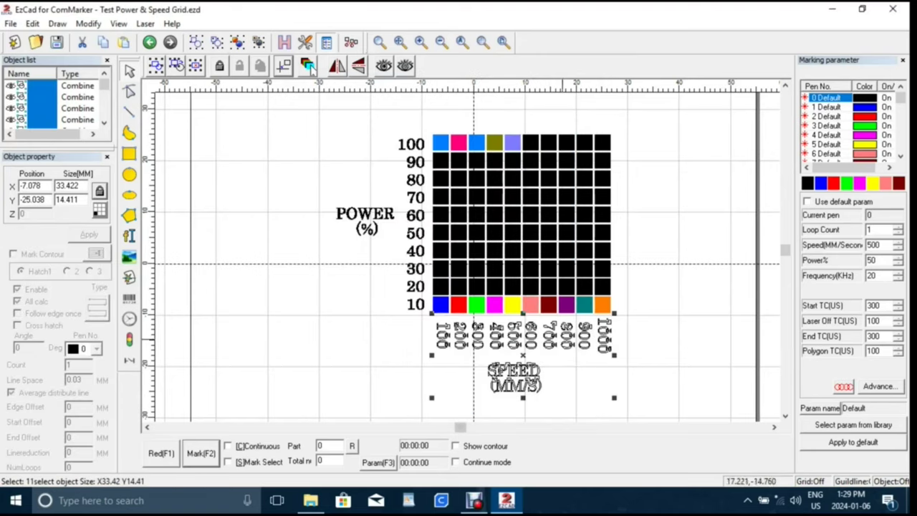
key("ctrl+h")
key("Return")
double_click(875, 260)
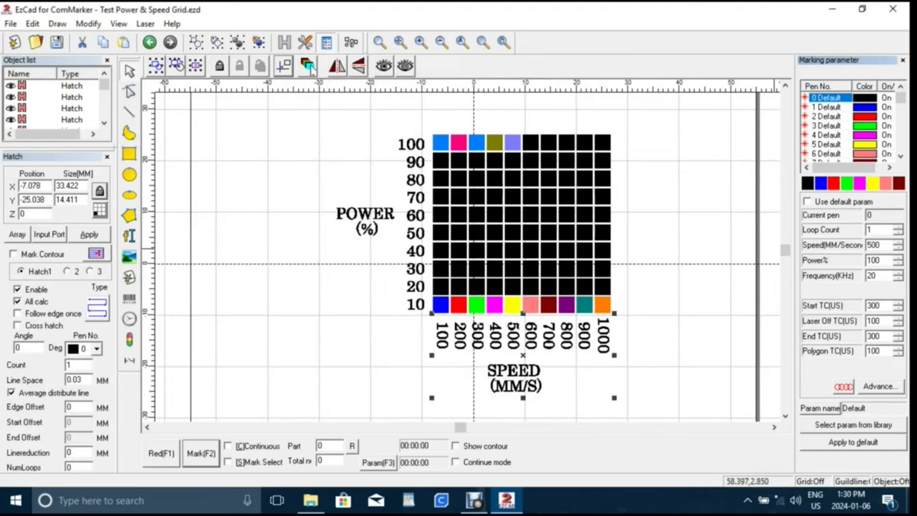
left_click(365, 219)
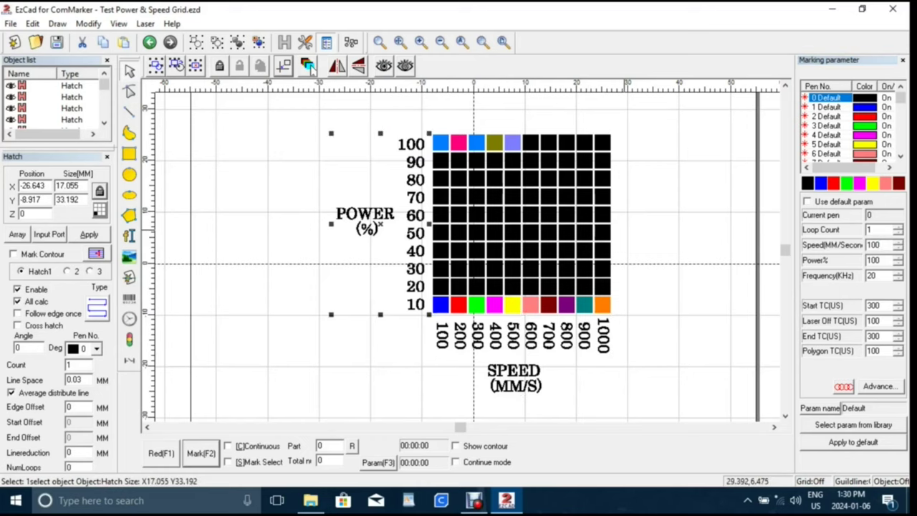
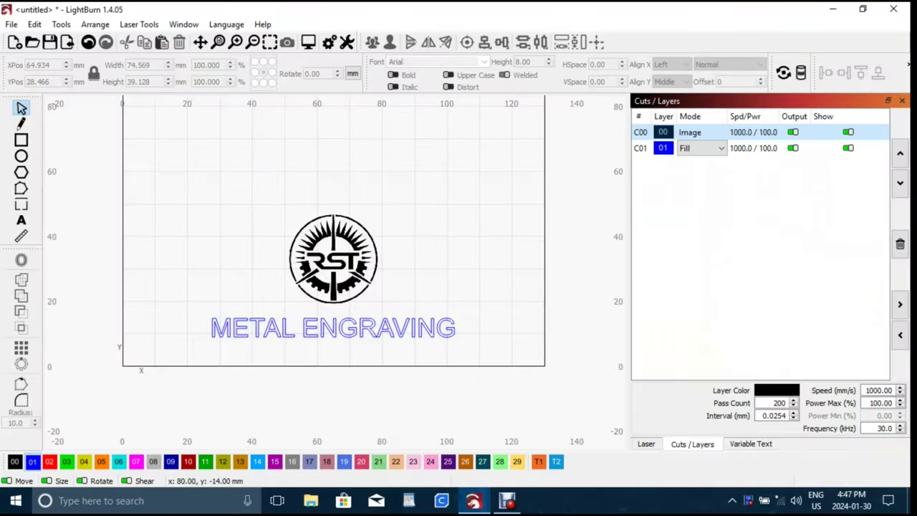
- In LightBurn, examine the cut settings of image layer C00 and fill layer C01 for the metal engraving design
scroll(354, 383, "up", 4)
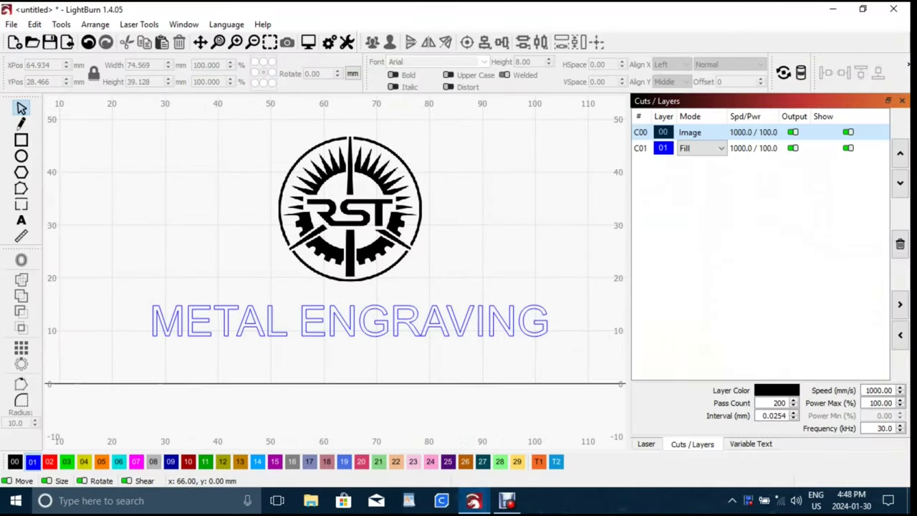
double_click(690, 132)
left_click_drag(378, 61, 316, 54)
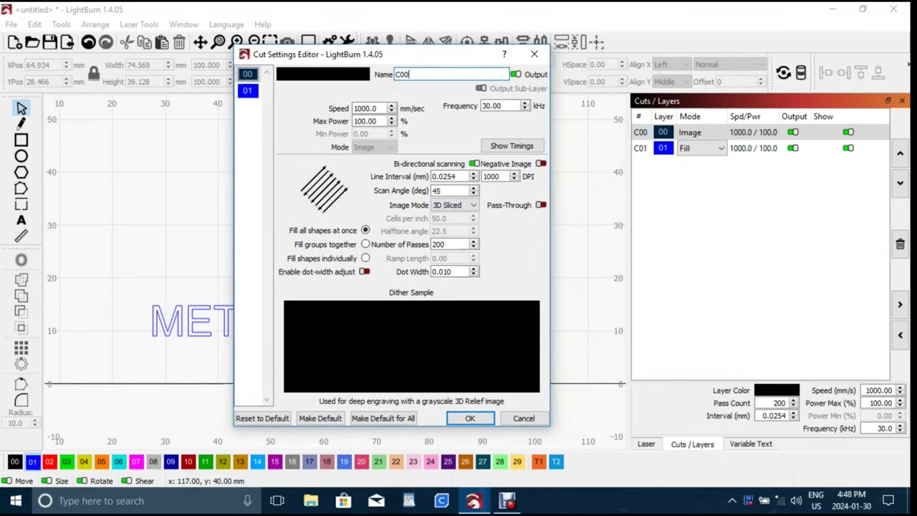
left_click(469, 417)
double_click(690, 148)
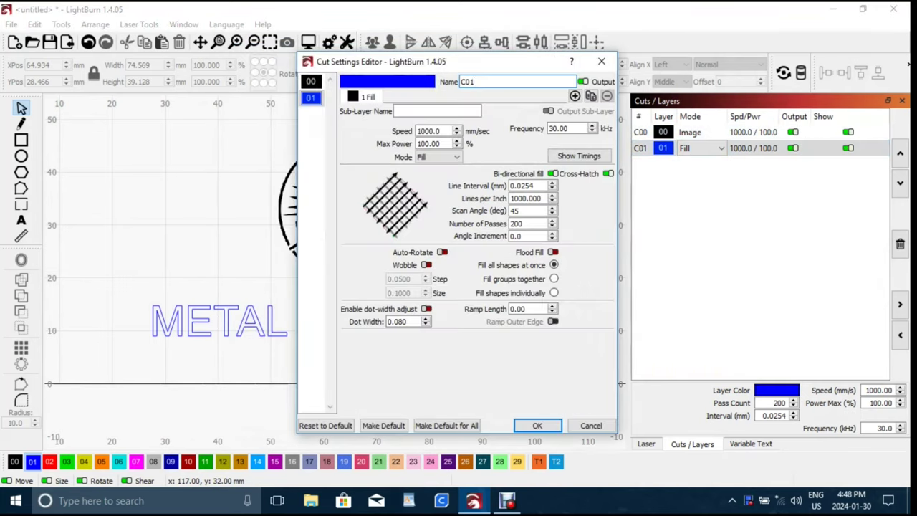
left_click(538, 426)
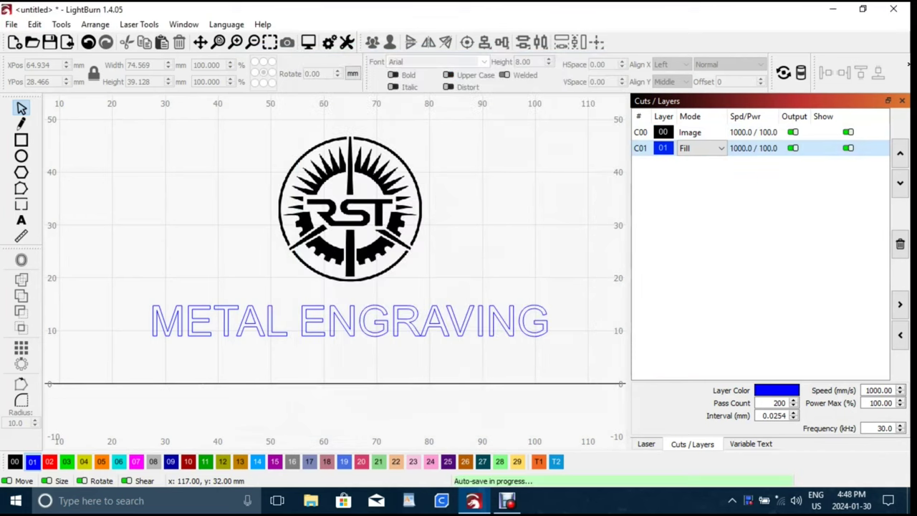
left_click(646, 443)
left_click(848, 132)
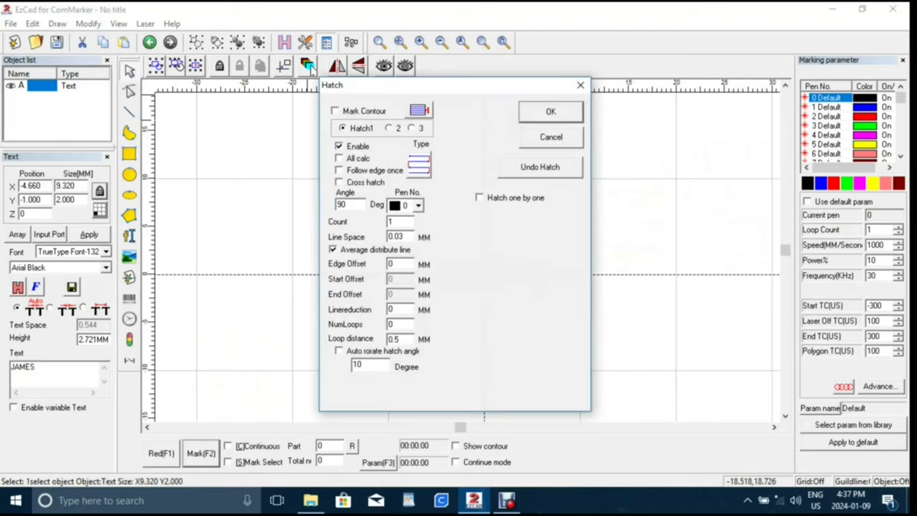
- In EzCad, close the name text's hatch settings and open the Extention Axis1 parameters for marking it
key("Escape")
key("alt+l")
key("Escape")
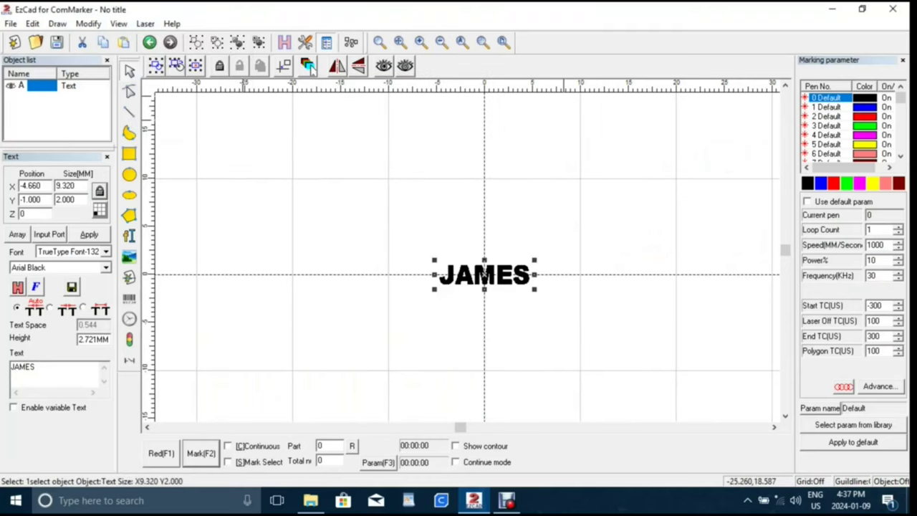
key("F2")
key("F3")
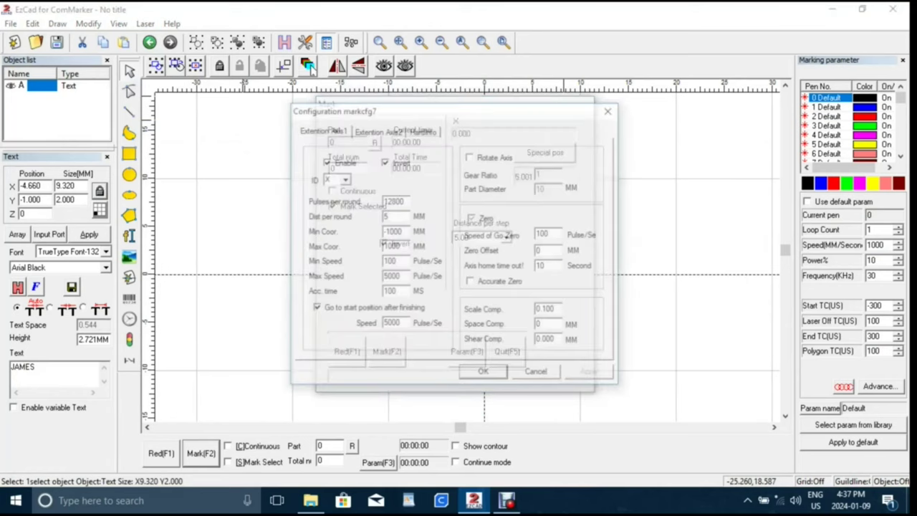